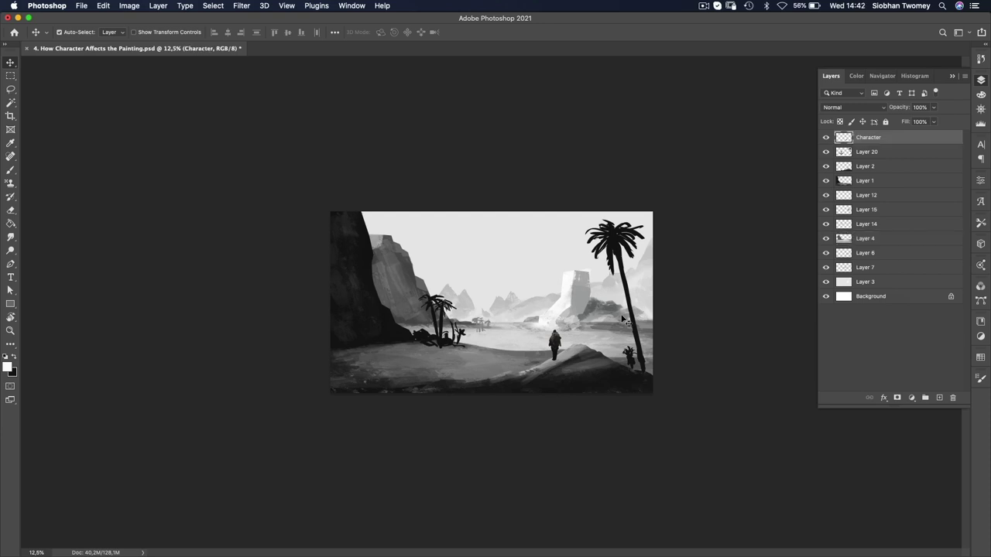
# Undo the rename so the walking-figure layer is named Layer 19 again.
pyautogui.press('super+z')
# Rename the walking-figure layer from Layer 19 to 'character'.
pyautogui.click(825, 137)
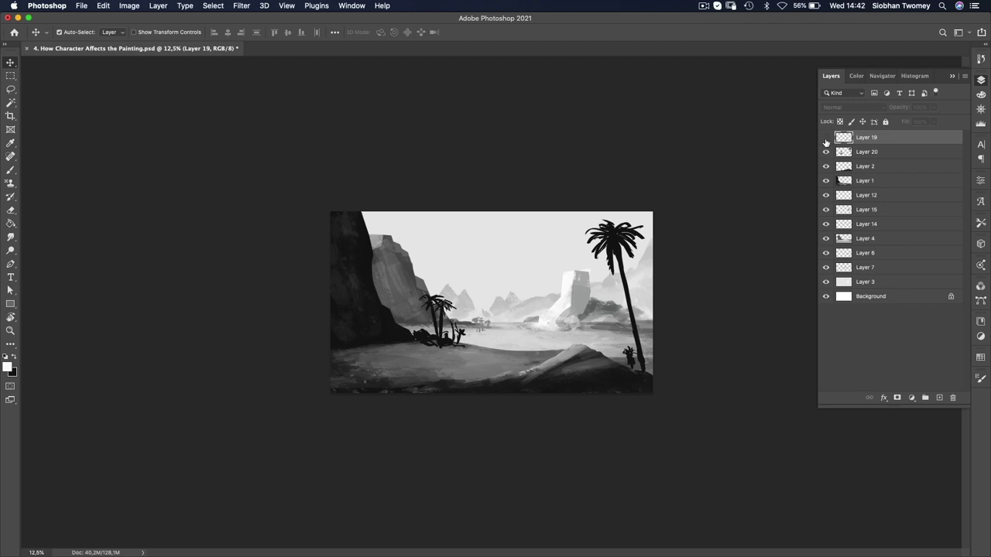
pyautogui.click(826, 137)
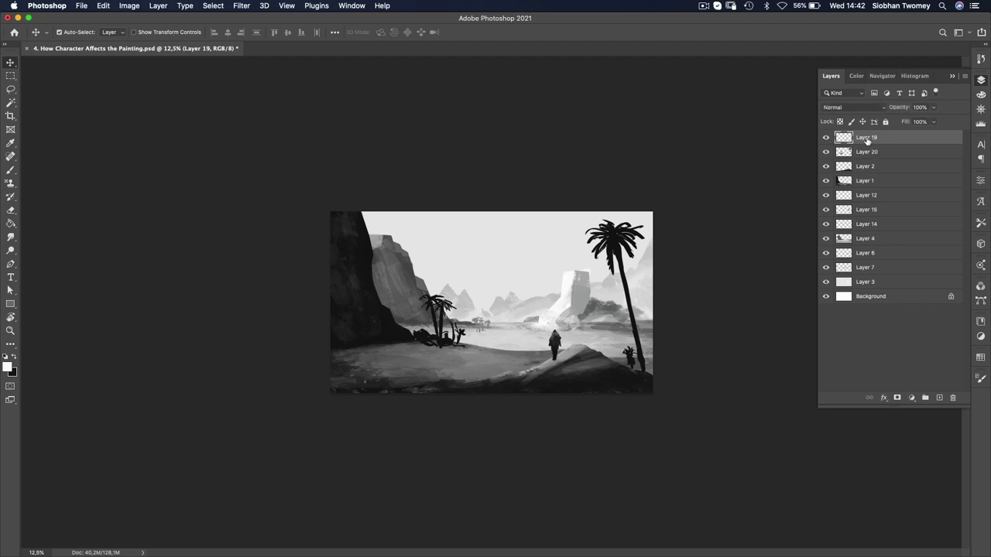
pyautogui.doubleClick(864, 139)
pyautogui.write('characte')
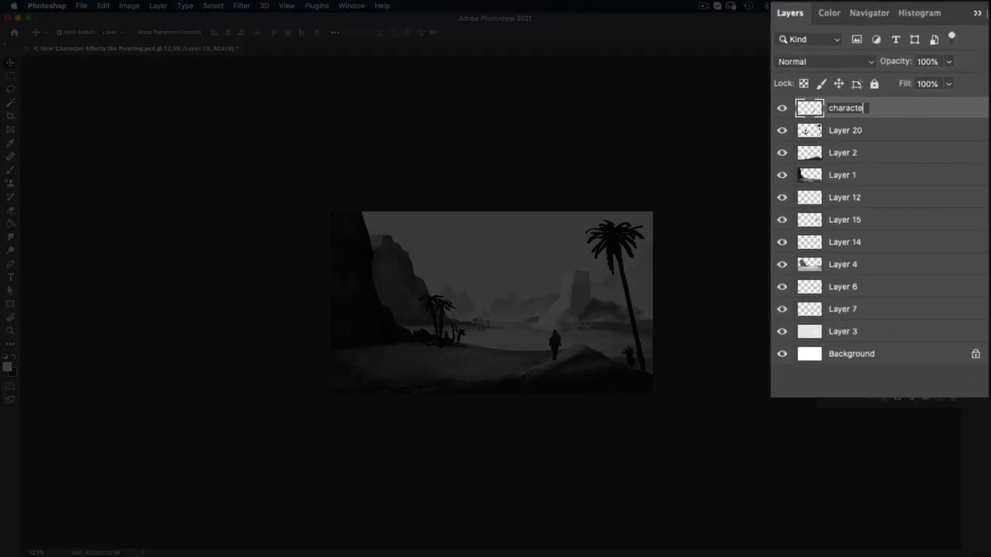
pyautogui.write('r')
pyautogui.press('Return')
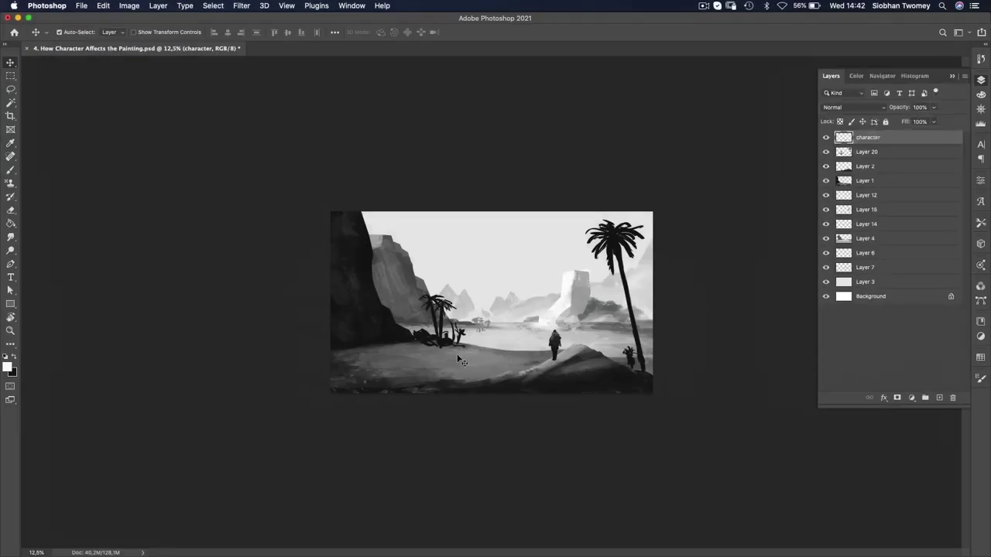
# Zoom in on the painting, switch to full-screen view with the menu bar, and return to the Move tool.
pyautogui.press('z')
pyautogui.click(435, 344)
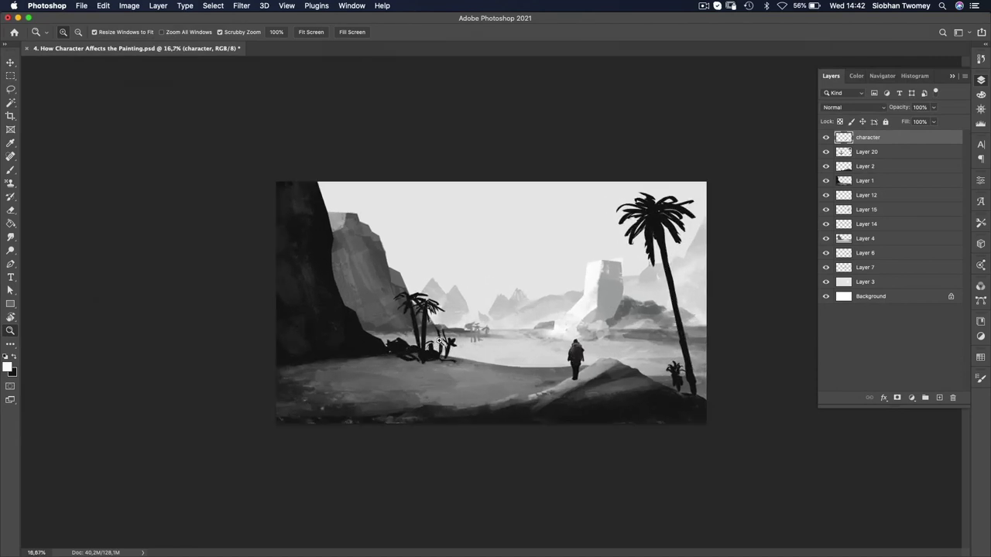
pyautogui.press('f')
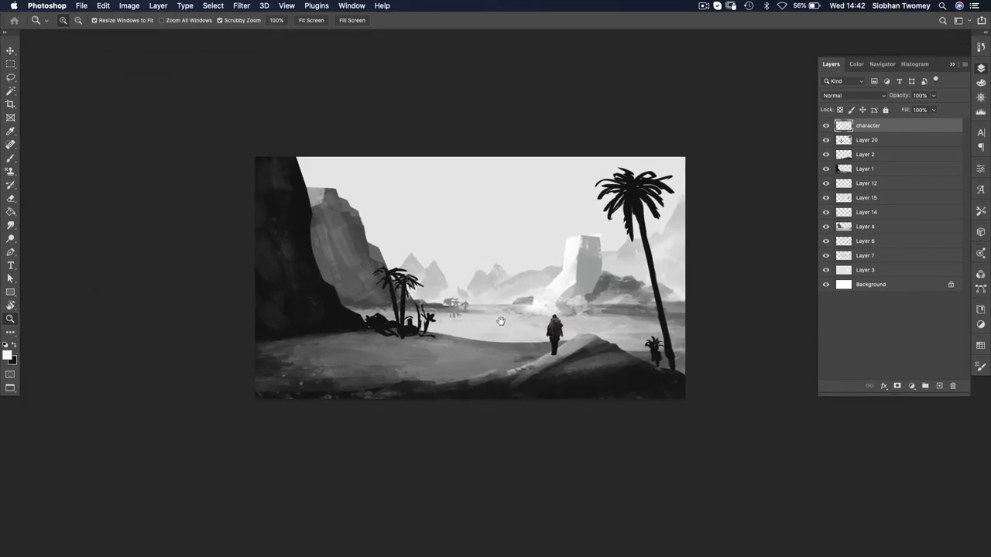
pyautogui.press('v')
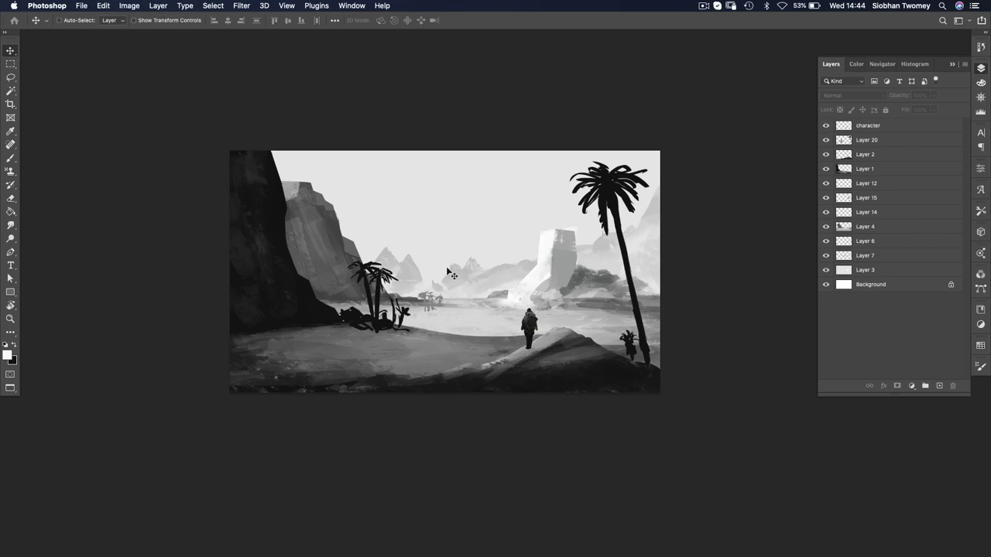
pyautogui.press('super+r')
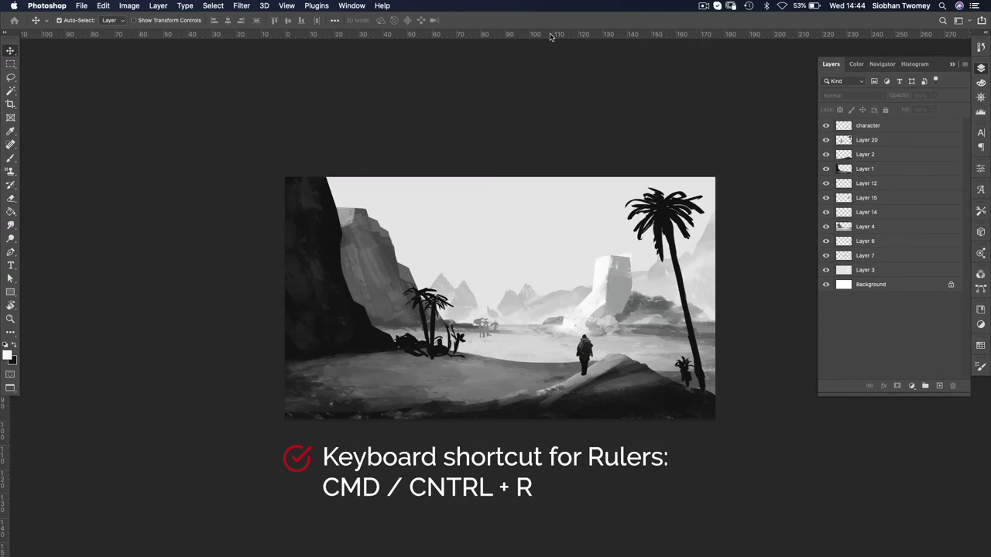
pyautogui.moveTo(552, 35); pyautogui.dragTo(553, 248)
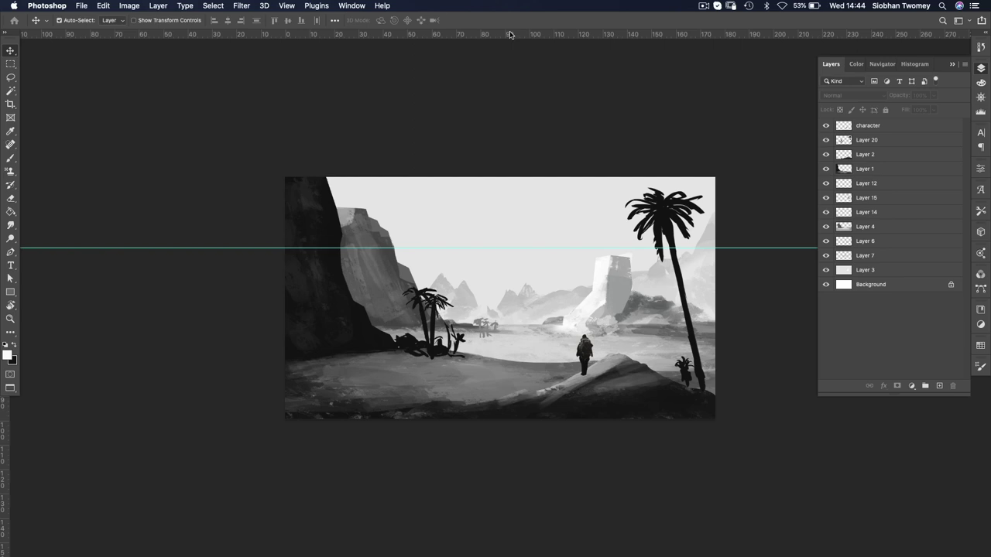
pyautogui.moveTo(513, 35); pyautogui.dragTo(534, 351)
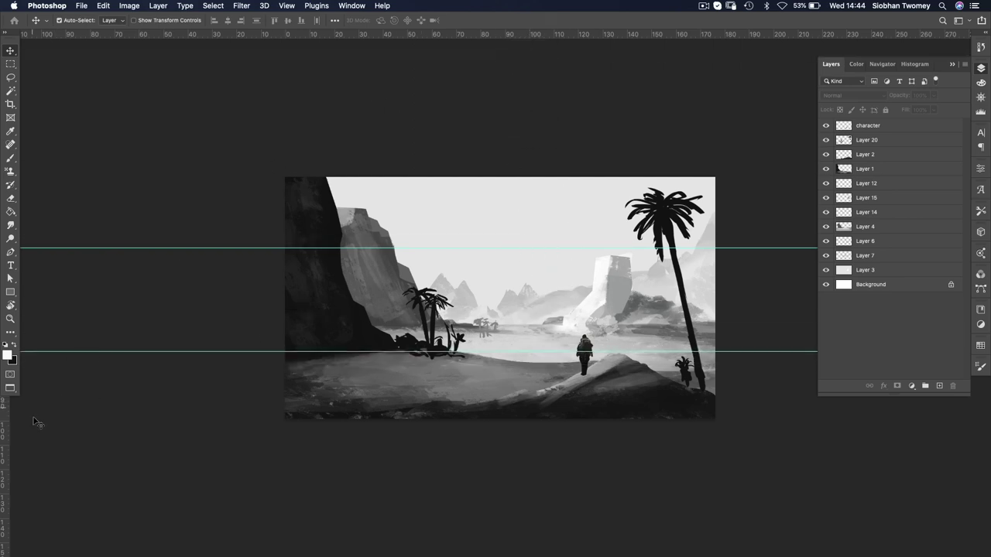
pyautogui.moveTo(5, 415); pyautogui.dragTo(423, 405)
pyautogui.moveTo(6, 436); pyautogui.dragTo(647, 421)
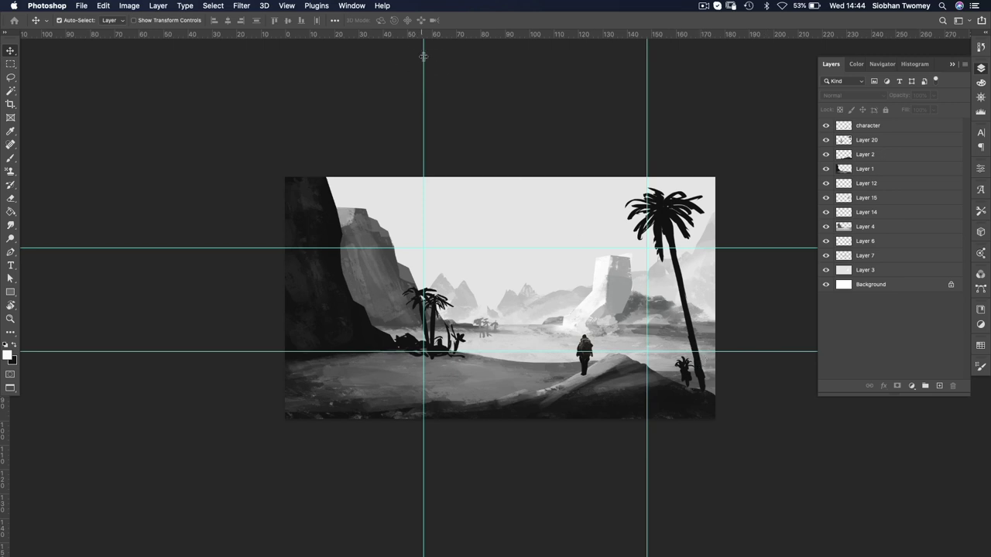
pyautogui.moveTo(422, 447); pyautogui.dragTo(6, 387)
pyautogui.moveTo(104, 248); pyautogui.dragTo(224, 34)
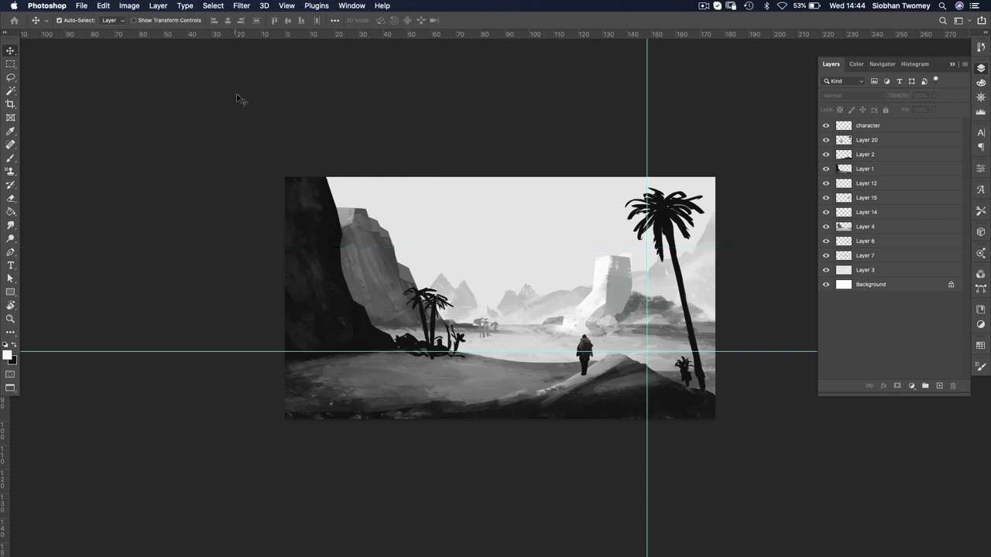
pyautogui.moveTo(648, 469); pyautogui.dragTo(16, 401)
pyautogui.moveTo(106, 353); pyautogui.dragTo(186, 31)
pyautogui.press('super+r')
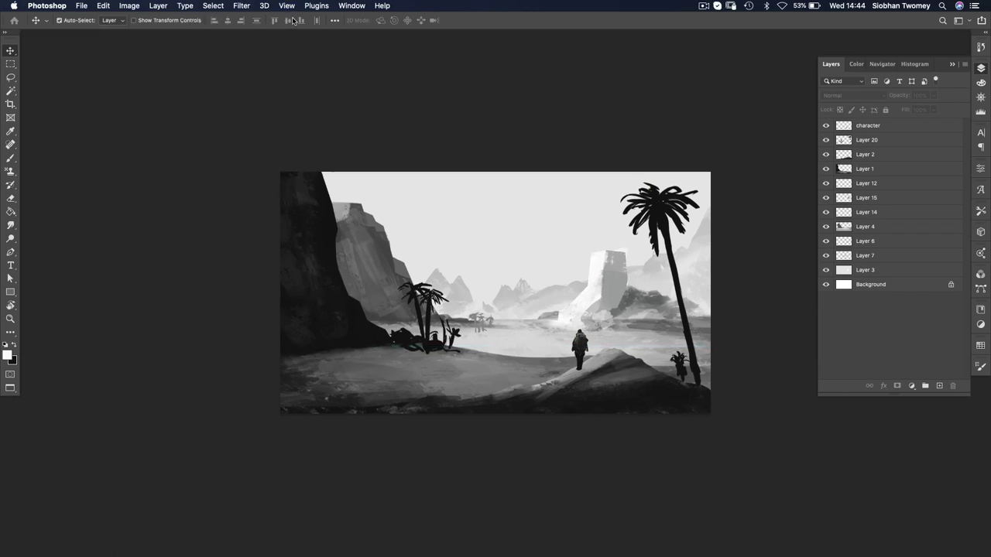
# Create a New Guide Layout with 3 columns and 3 rows, then select the character layer.
pyautogui.click(288, 5)
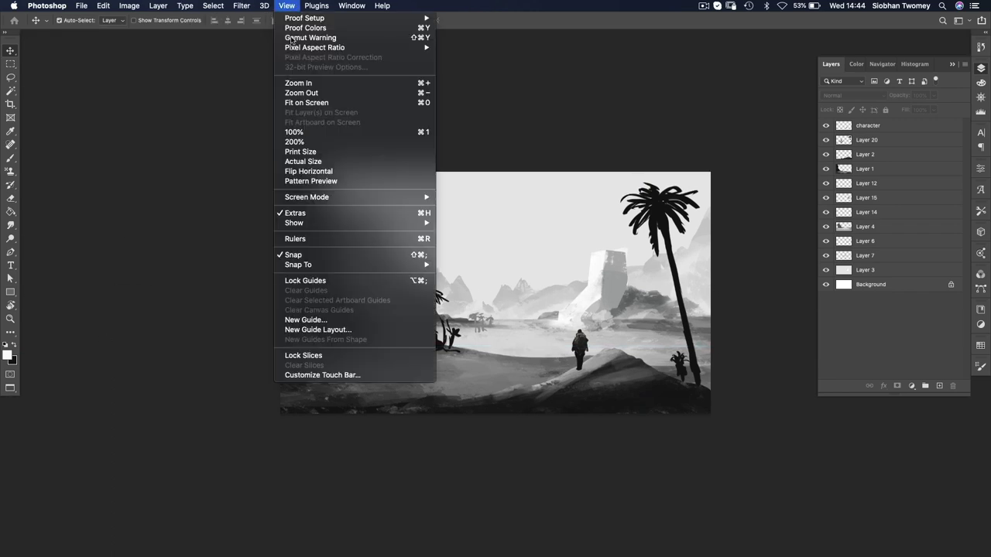
pyautogui.click(381, 331)
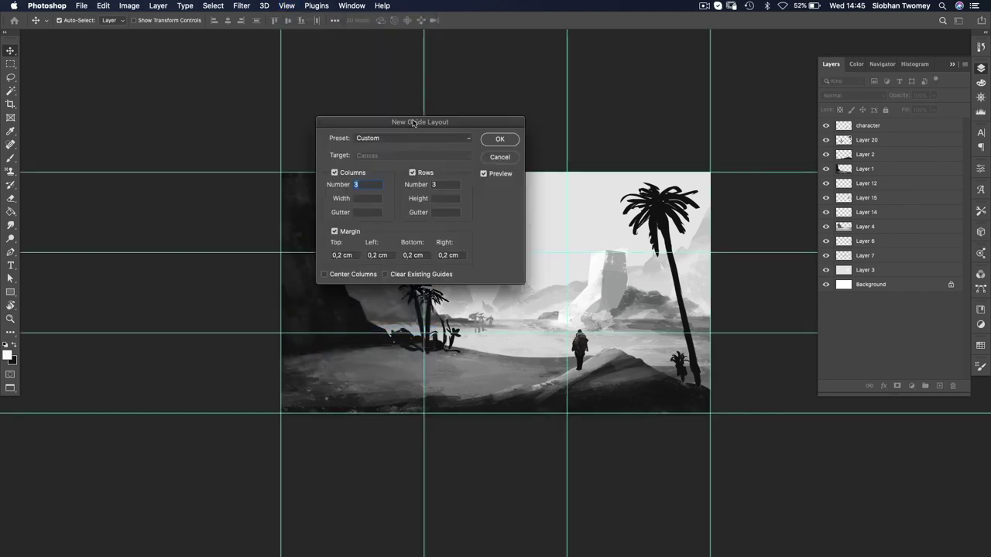
pyautogui.moveTo(415, 122); pyautogui.dragTo(450, 130)
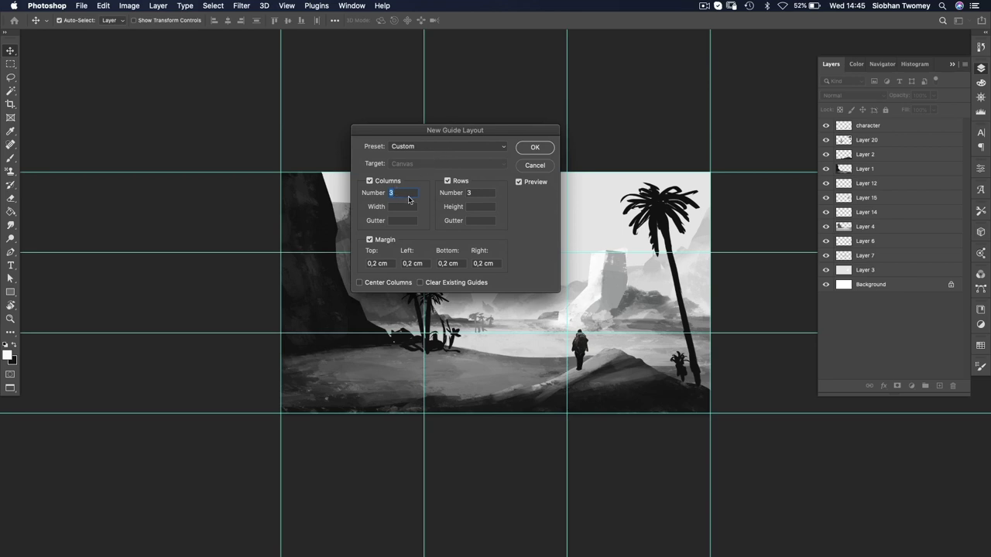
pyautogui.write('5')
pyautogui.doubleClick(469, 193)
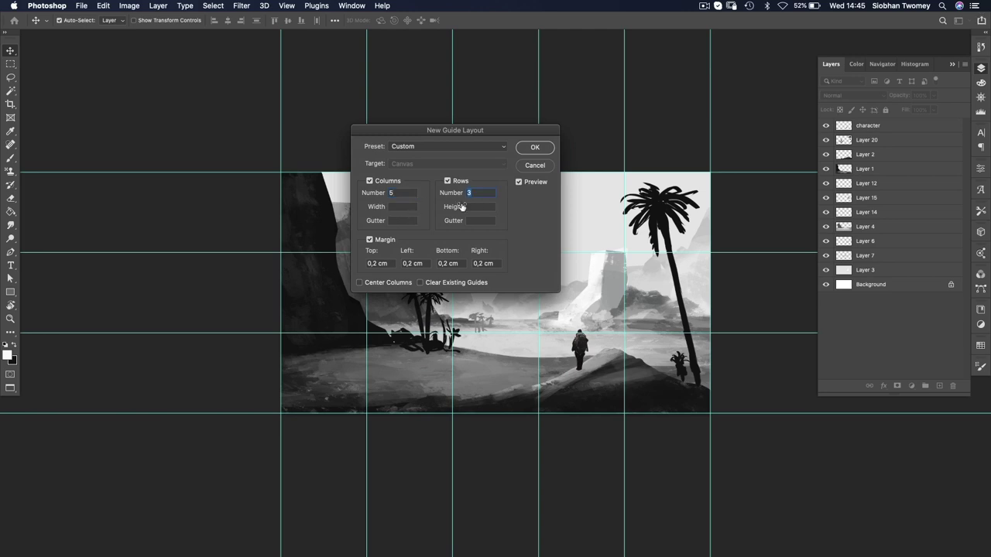
pyautogui.write('7')
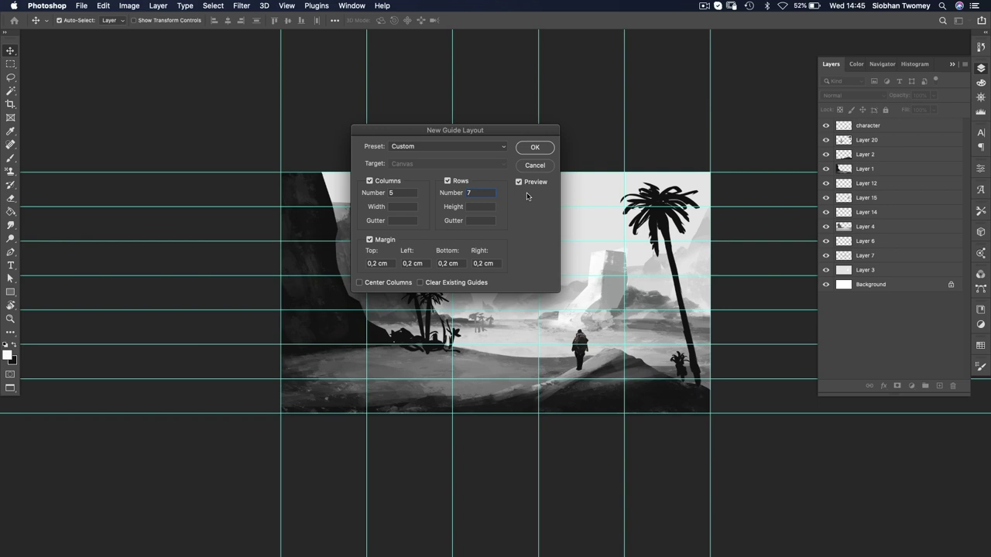
pyautogui.doubleClick(404, 192)
pyautogui.write('3')
pyautogui.doubleClick(478, 193)
pyautogui.write('3')
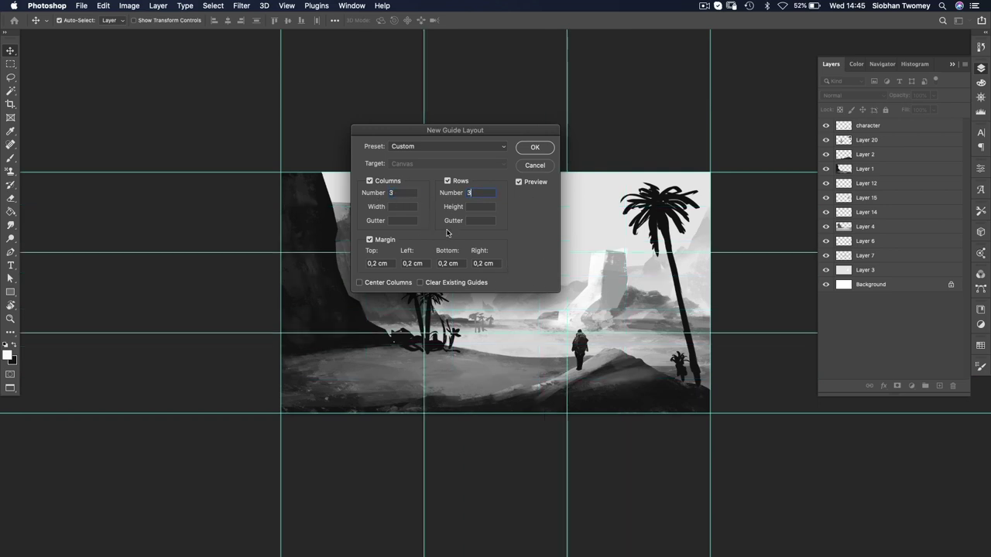
pyautogui.click(536, 151)
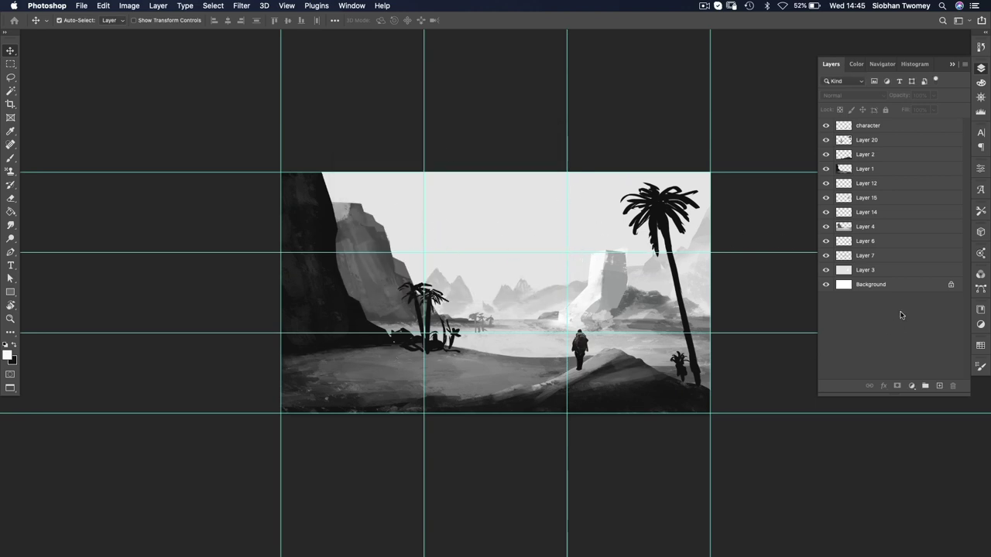
pyautogui.click(877, 125)
# Add a new layer and set up a red (c5041f) brush at size 80.
pyautogui.click(938, 385)
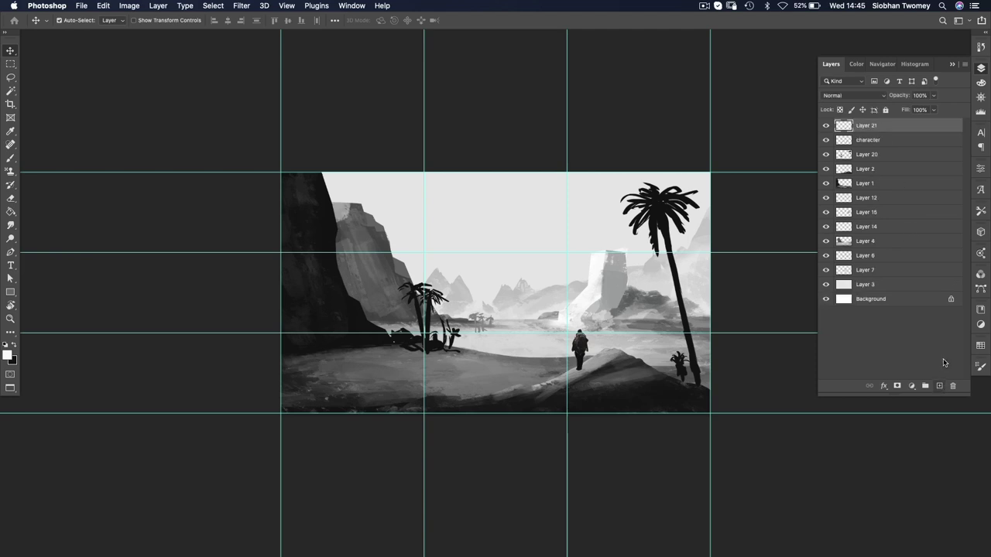
pyautogui.click(12, 359)
pyautogui.click(220, 110)
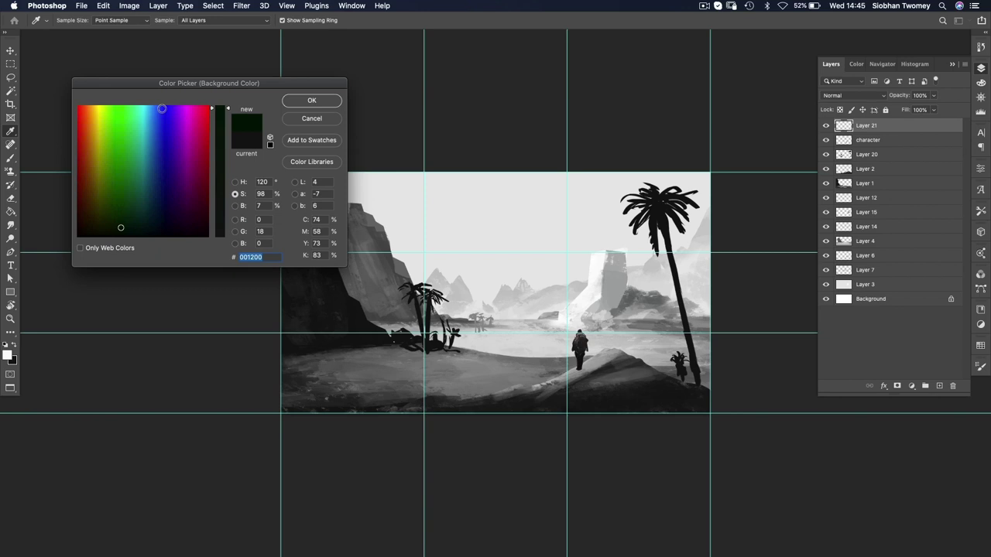
pyautogui.moveTo(161, 108)
pyautogui.mouseDown()
pyautogui.moveTo(200, 108)
pyautogui.moveTo(200, 139)
pyautogui.mouseUp()
pyautogui.click(311, 101)
pyautogui.press('v')
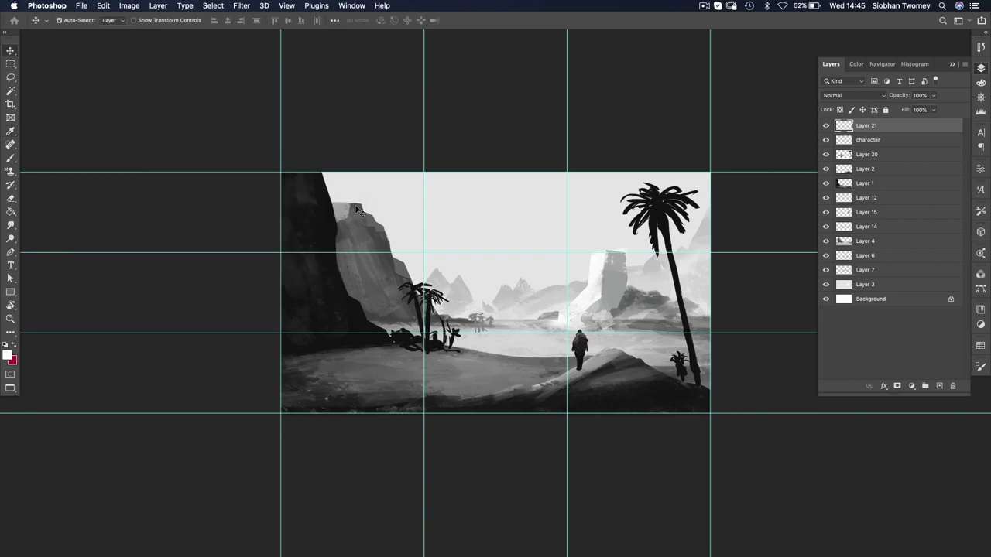
pyautogui.press('x')
pyautogui.press('b')
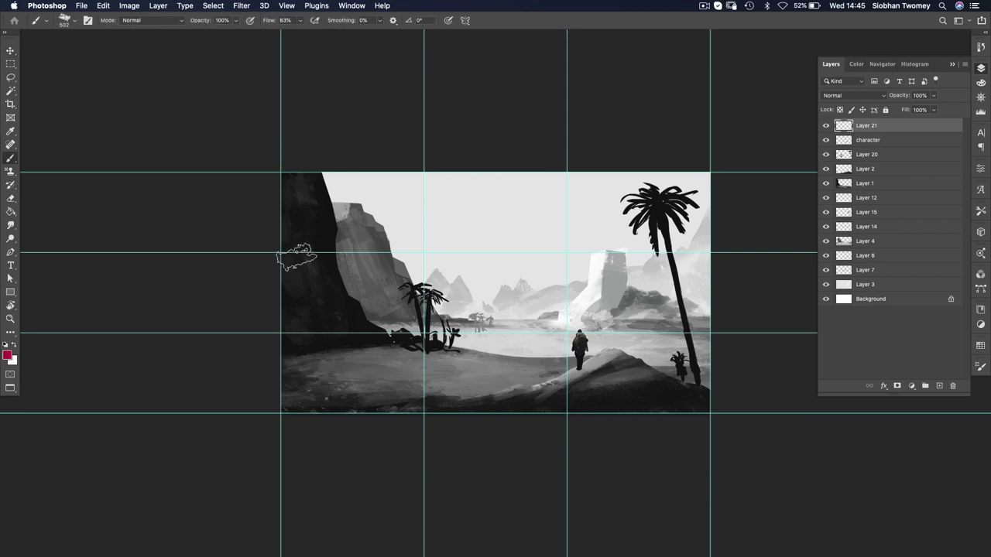
pyautogui.press('[')
pyautogui.press('[')
pyautogui.press('[')
pyautogui.press('[')
pyautogui.press('[')
pyautogui.press('[')
pyautogui.press('[')
pyautogui.press('[')
pyautogui.press('[')
pyautogui.press('[')
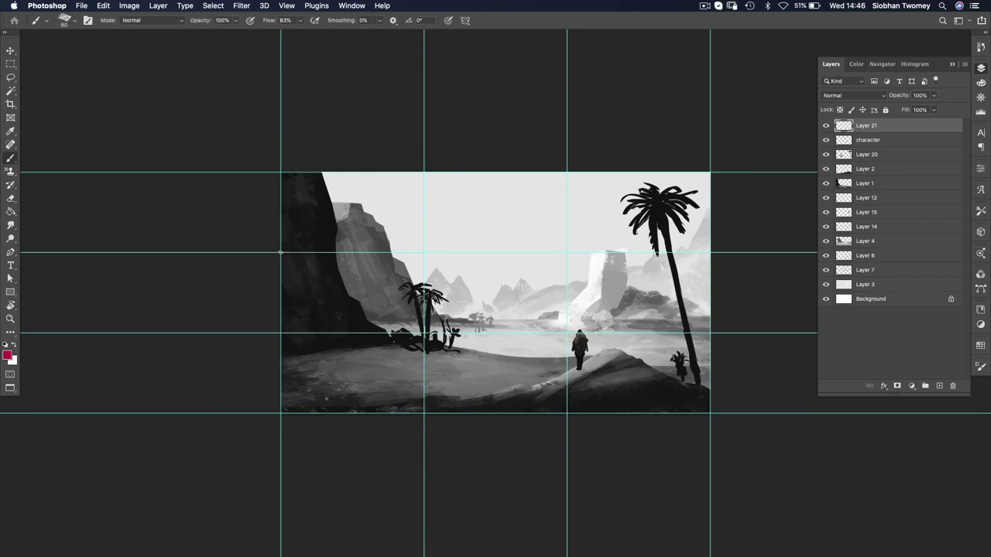
# Paint red lines along the two horizontal and two vertical thirds guides.
pyautogui.moveTo(281, 252)
pyautogui.mouseDown()
pyautogui.moveTo(556, 269)
pyautogui.moveTo(709, 252)
pyautogui.mouseUp()
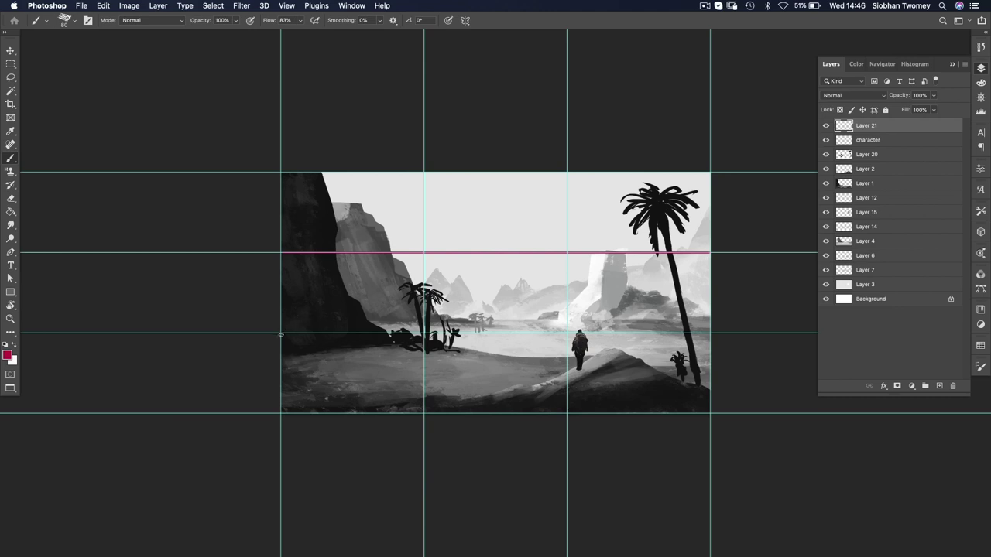
pyautogui.moveTo(458, 332); pyautogui.dragTo(709, 333)
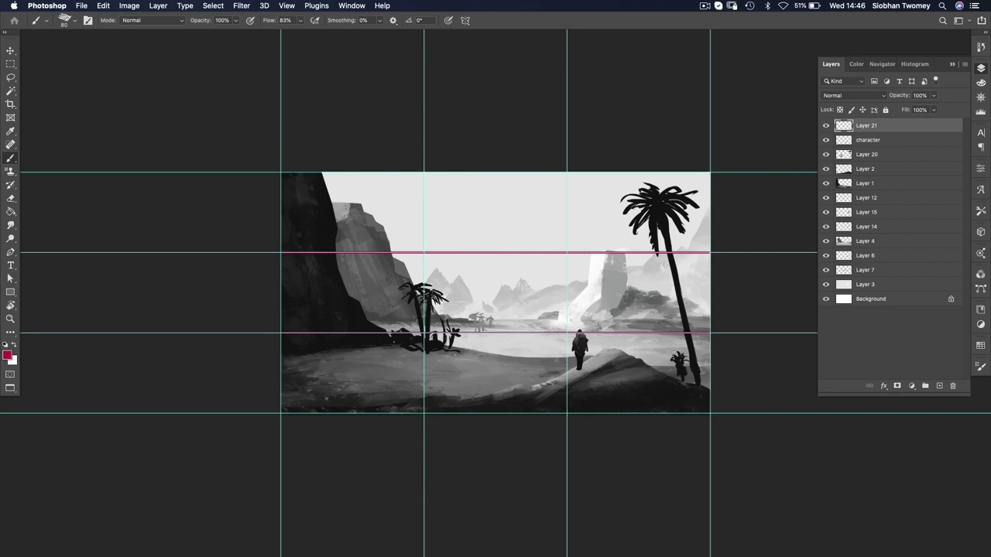
pyautogui.moveTo(423, 172)
pyautogui.mouseDown()
pyautogui.moveTo(423, 352)
pyautogui.moveTo(423, 391)
pyautogui.mouseUp()
pyautogui.moveTo(566, 170); pyautogui.dragTo(567, 385)
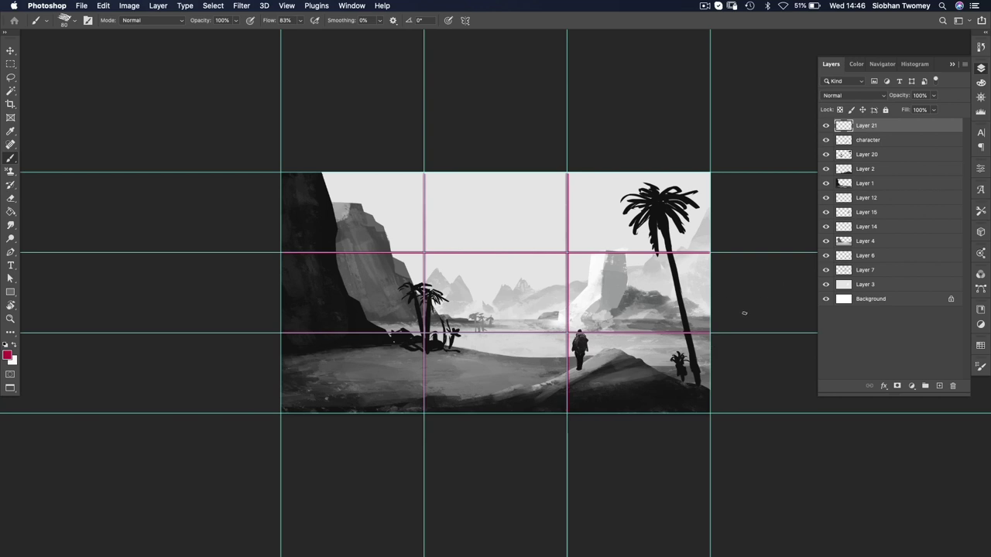
# Hide the guides and toggle the red grid layer off and back on to compare.
pyautogui.press('super+semicolon')
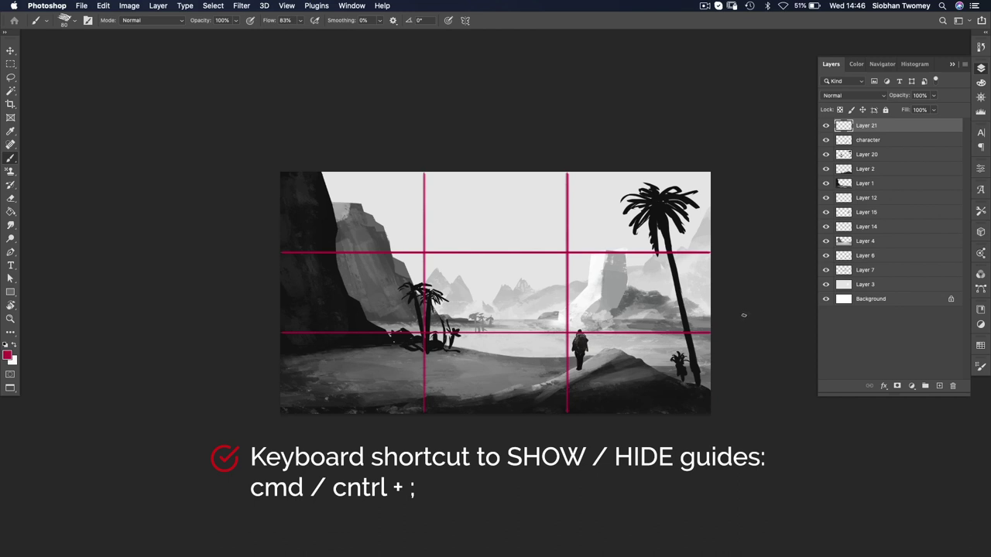
pyautogui.click(826, 126)
pyautogui.click(826, 126)
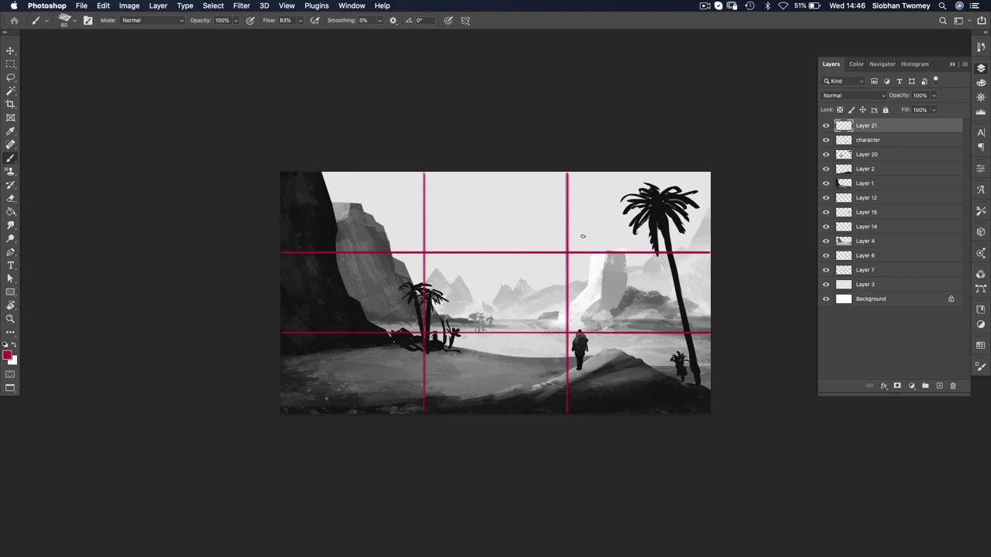
# Move the walking figure onto the lower-right thirds intersection.
pyautogui.press('v')
pyautogui.moveTo(621, 291); pyautogui.dragTo(570, 294)
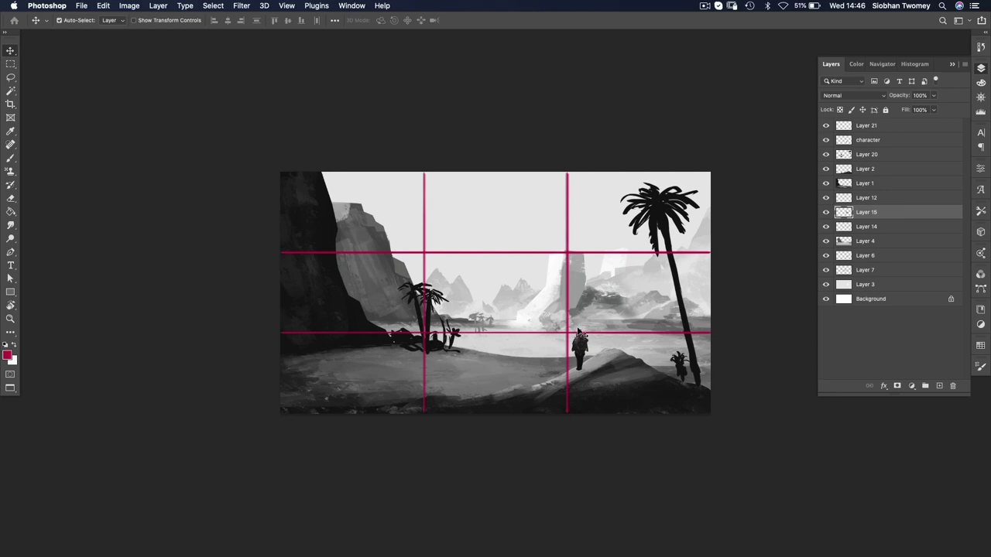
pyautogui.press('super+z')
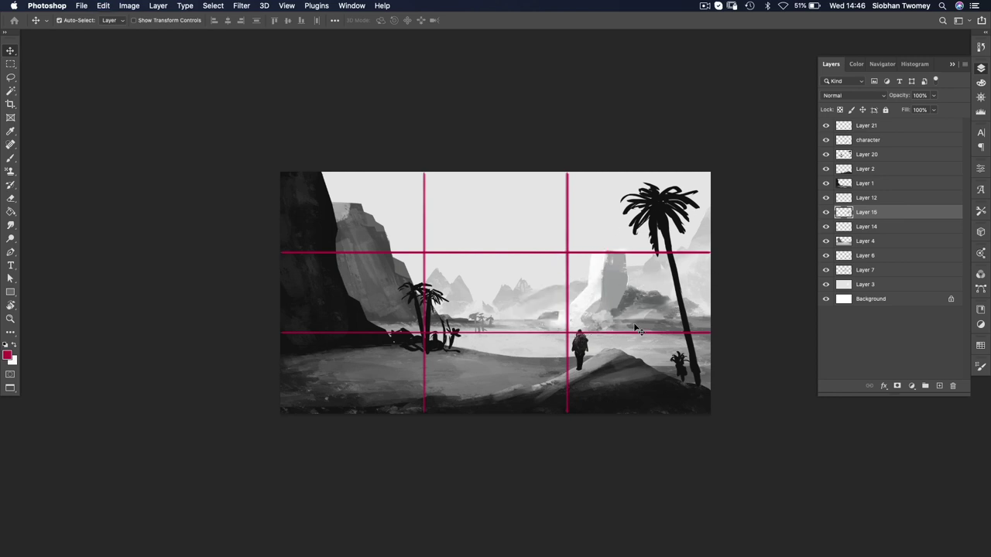
pyautogui.moveTo(592, 352)
pyautogui.mouseDown()
pyautogui.moveTo(601, 343)
pyautogui.moveTo(456, 341)
pyautogui.moveTo(554, 343)
pyautogui.moveTo(569, 349)
pyautogui.moveTo(570, 364)
pyautogui.moveTo(569, 339)
pyautogui.moveTo(571, 357)
pyautogui.moveTo(579, 352)
pyautogui.mouseUp()
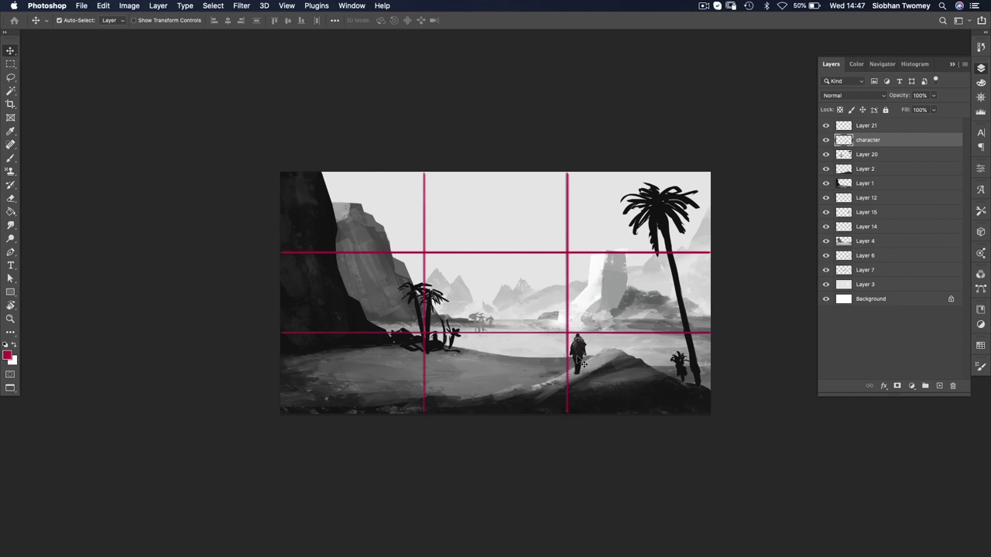
pyautogui.moveTo(581, 361); pyautogui.dragTo(578, 364)
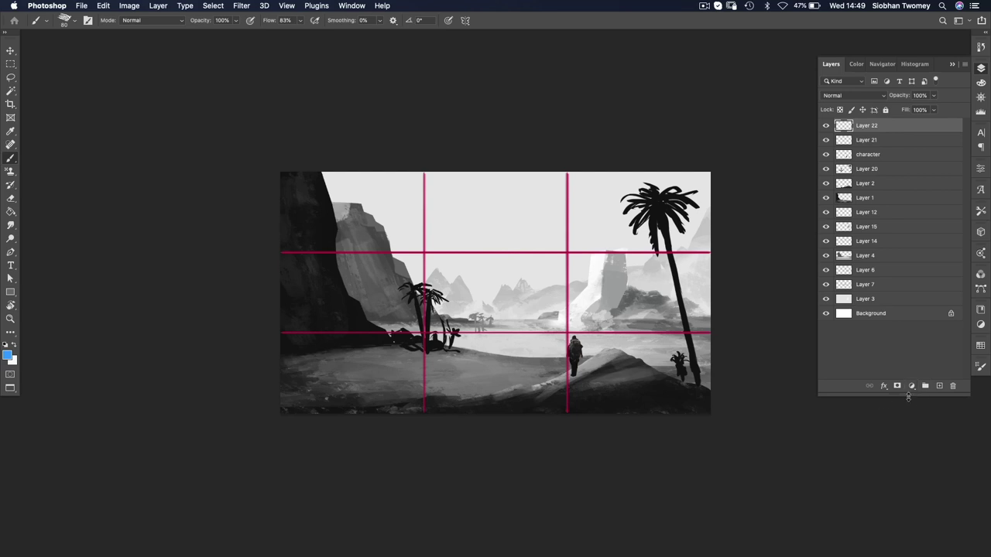
# On a new layer, brush blue spiral strokes from the bottom-left corner that arc across the scene and curl into the figure.
pyautogui.click(939, 386)
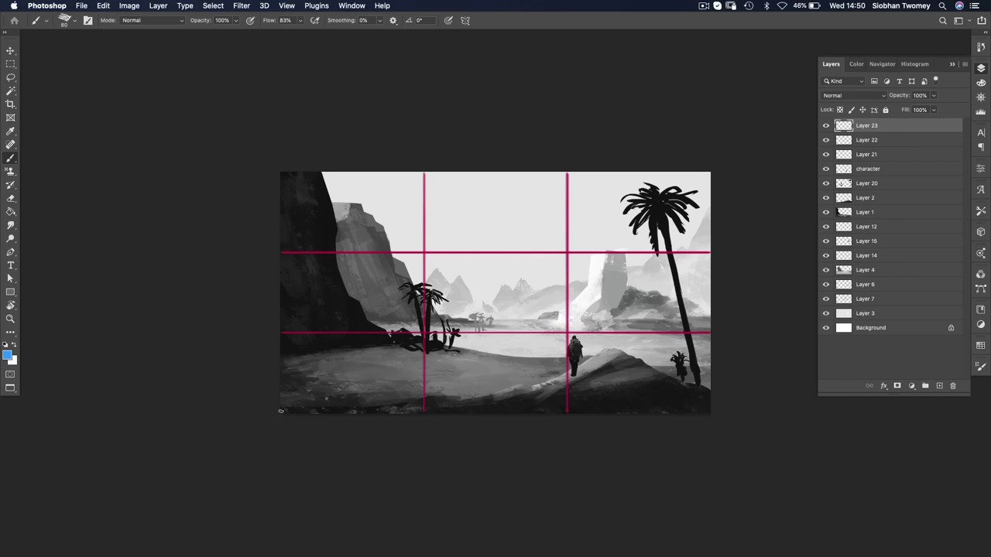
pyautogui.moveTo(281, 411); pyautogui.dragTo(291, 386)
pyautogui.moveTo(341, 314)
pyautogui.mouseDown()
pyautogui.moveTo(473, 213)
pyautogui.moveTo(566, 178)
pyautogui.moveTo(633, 181)
pyautogui.moveTo(671, 202)
pyautogui.moveTo(710, 273)
pyautogui.moveTo(704, 349)
pyautogui.moveTo(657, 389)
pyautogui.mouseUp()
pyautogui.moveTo(709, 336)
pyautogui.mouseDown()
pyautogui.moveTo(663, 411)
pyautogui.moveTo(625, 416)
pyautogui.moveTo(583, 405)
pyautogui.moveTo(571, 347)
pyautogui.moveTo(616, 333)
pyautogui.mouseUp()
pyautogui.moveTo(572, 361); pyautogui.dragTo(611, 357)
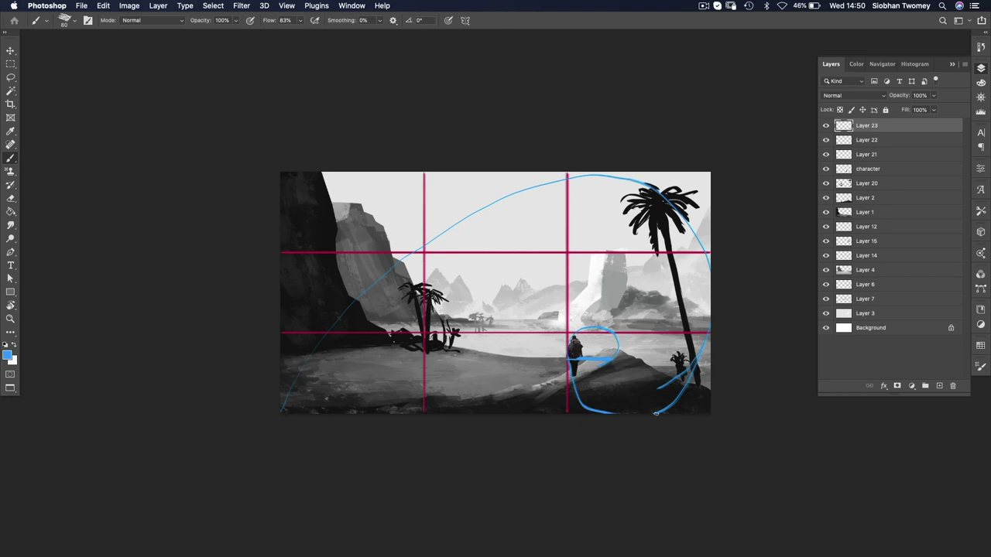
pyautogui.moveTo(681, 397); pyautogui.dragTo(611, 410)
pyautogui.moveTo(572, 344); pyautogui.dragTo(610, 345)
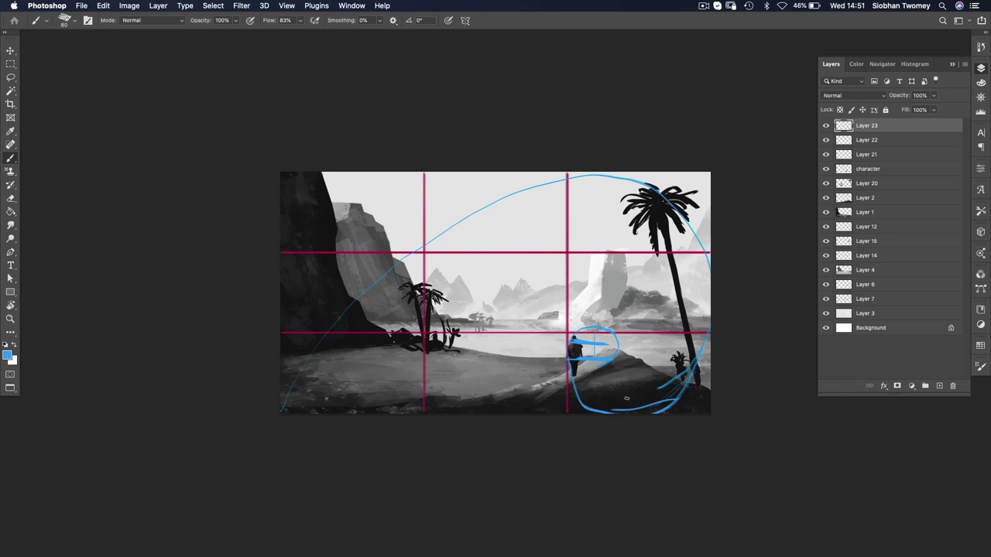
pyautogui.moveTo(608, 357); pyautogui.dragTo(621, 350)
# Move the character into the spiral centre, scale it to about 93%, and hide the spiral layer.
pyautogui.click(878, 170)
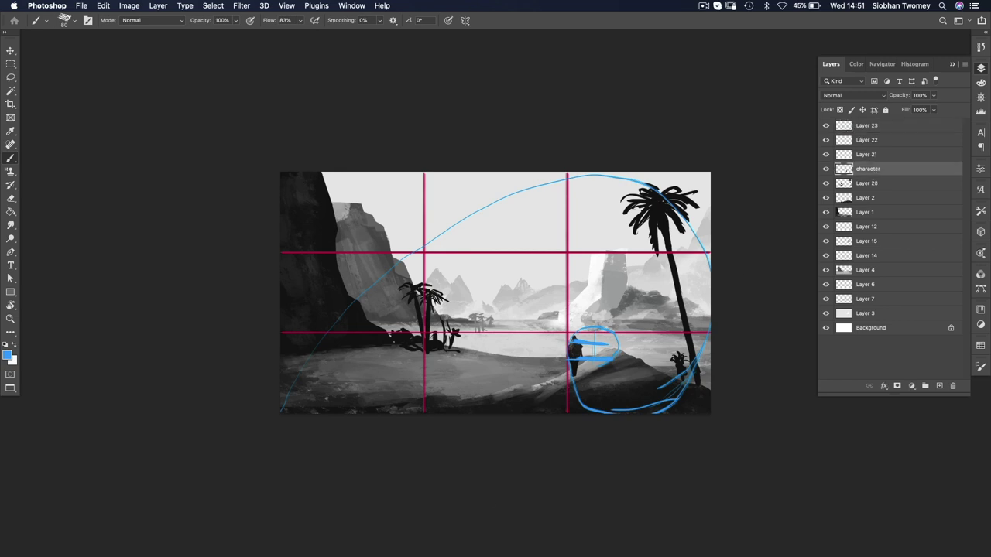
pyautogui.press('v')
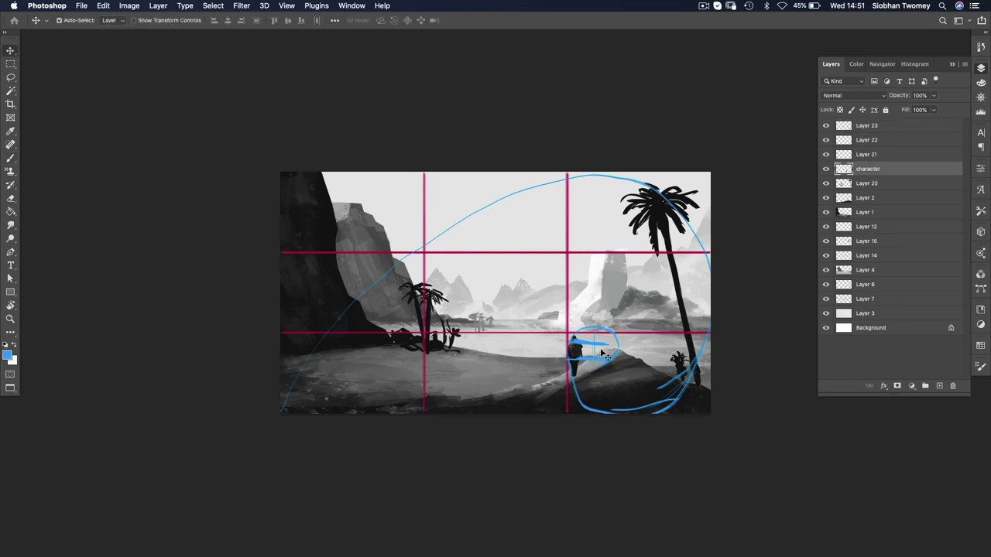
pyautogui.moveTo(581, 371); pyautogui.dragTo(591, 370)
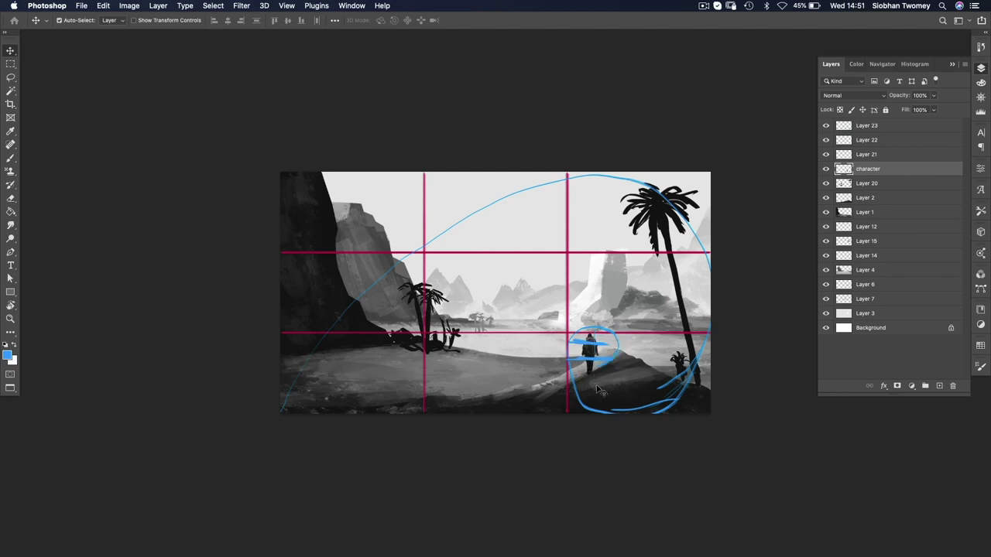
pyautogui.press('super+t')
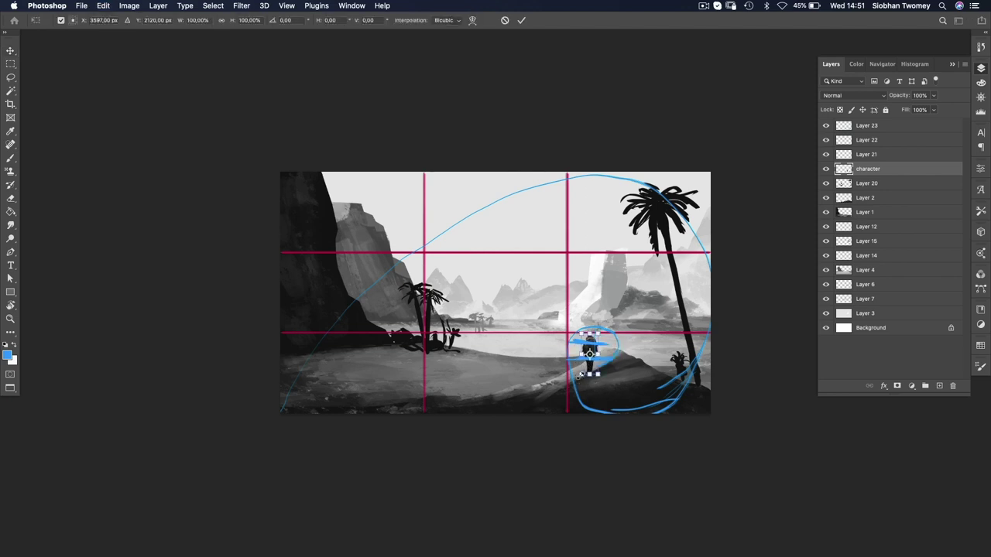
pyautogui.moveTo(579, 376); pyautogui.dragTo(584, 372)
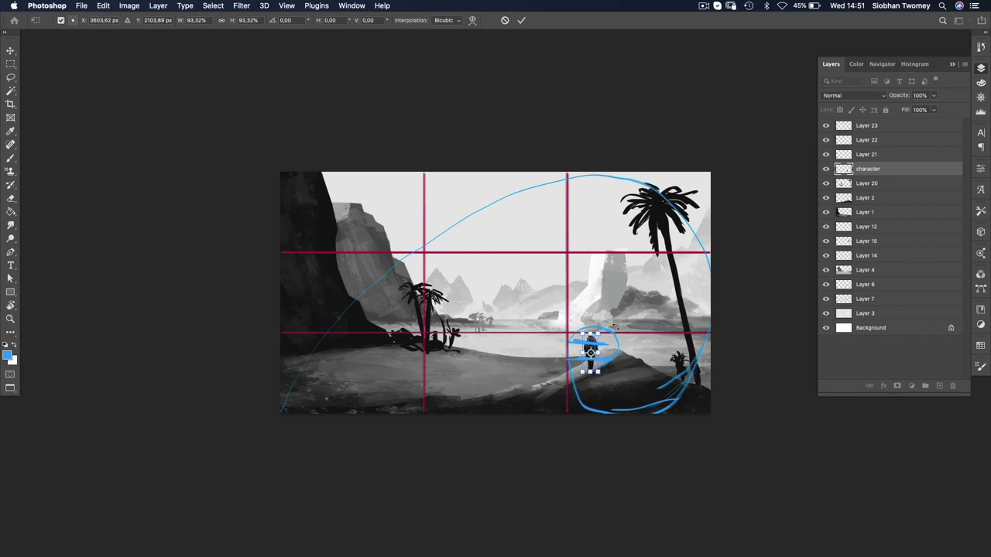
pyautogui.click(518, 21)
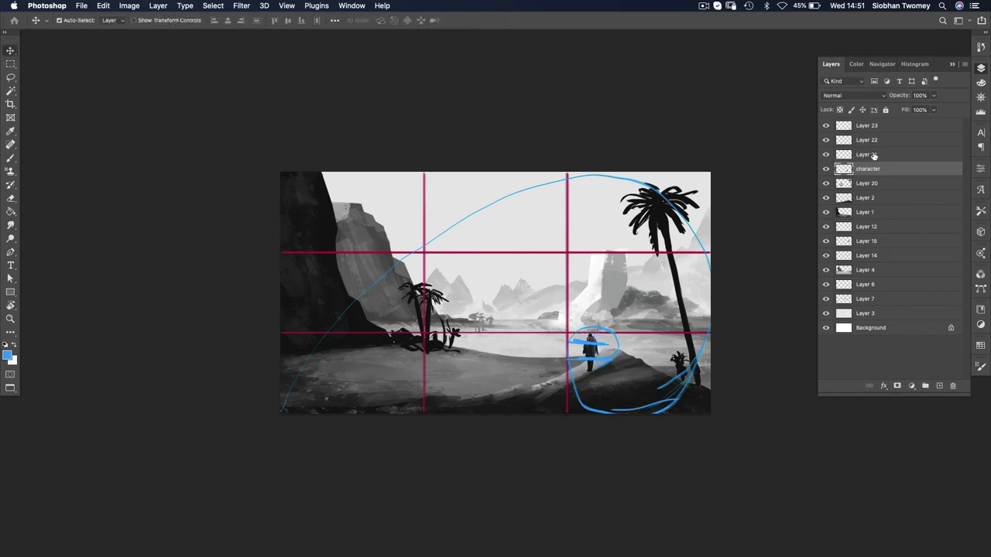
pyautogui.click(871, 155)
pyautogui.click(824, 125)
# Hide the remaining grid overlays, sample a light grey on Layer 3, and collapse the Layers panel.
pyautogui.moveTo(825, 139); pyautogui.dragTo(825, 155)
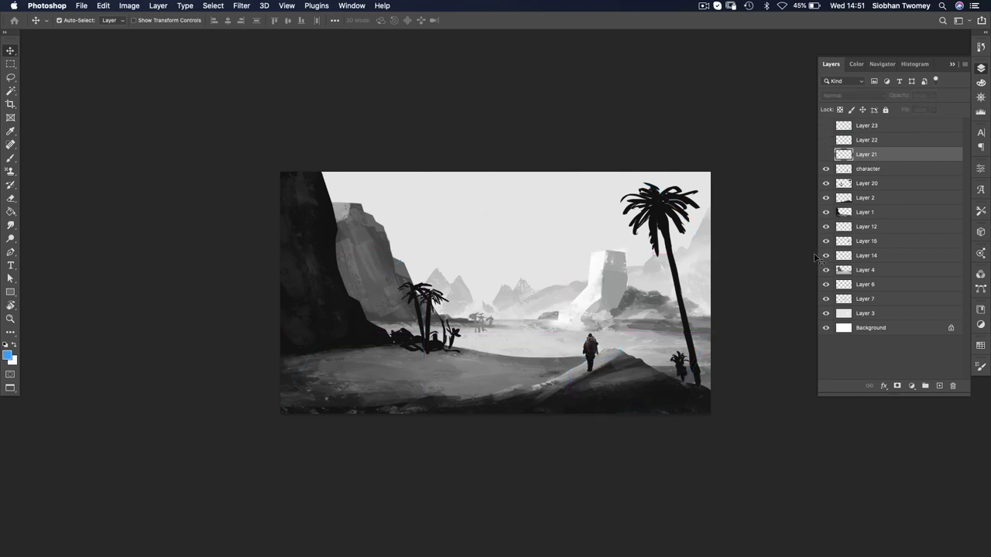
pyautogui.click(631, 256)
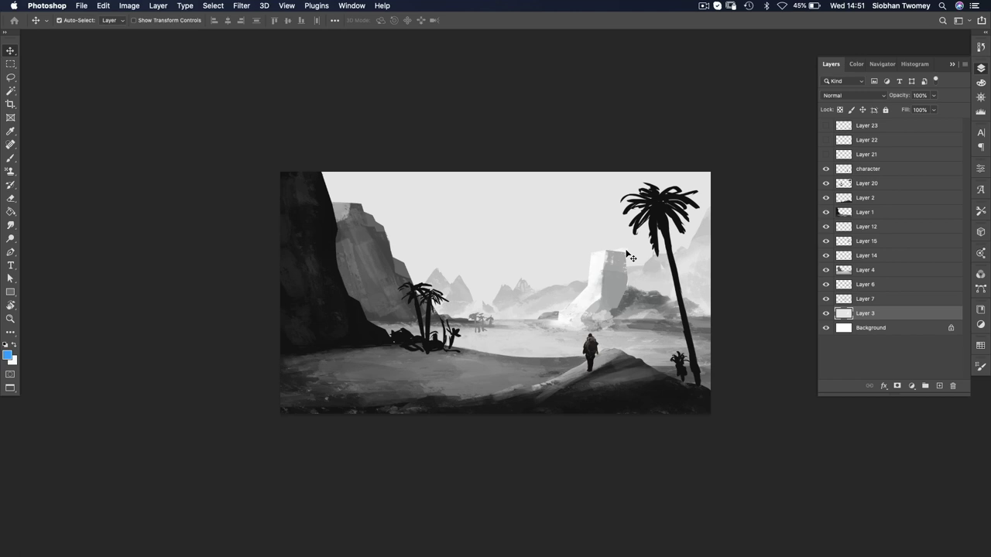
pyautogui.press('i')
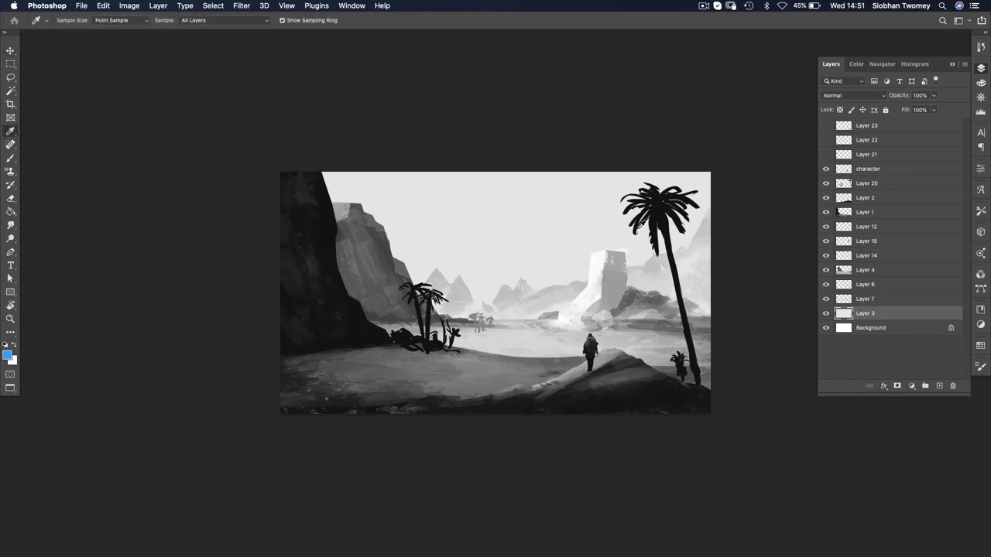
pyautogui.click(621, 230)
pyautogui.press('b')
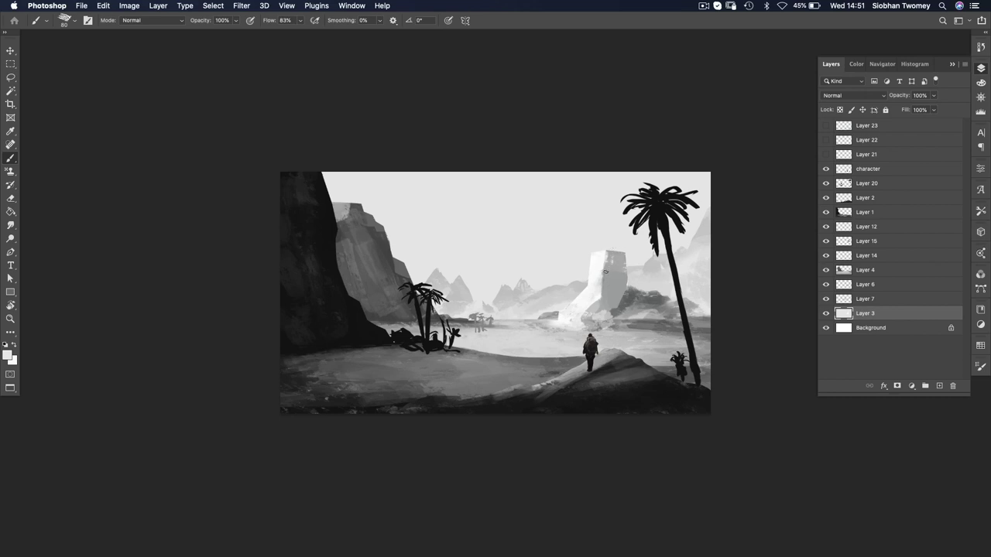
pyautogui.press('v')
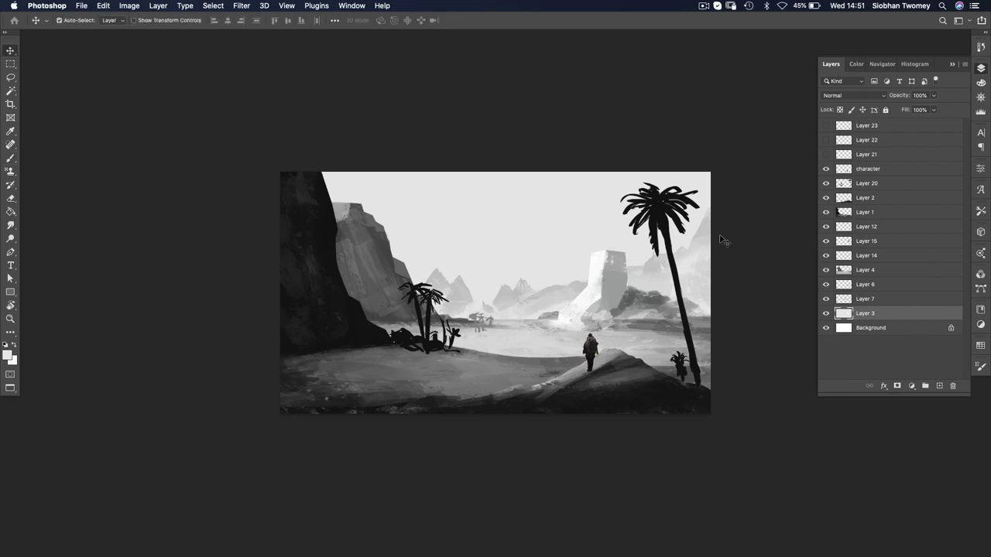
pyautogui.click(952, 65)
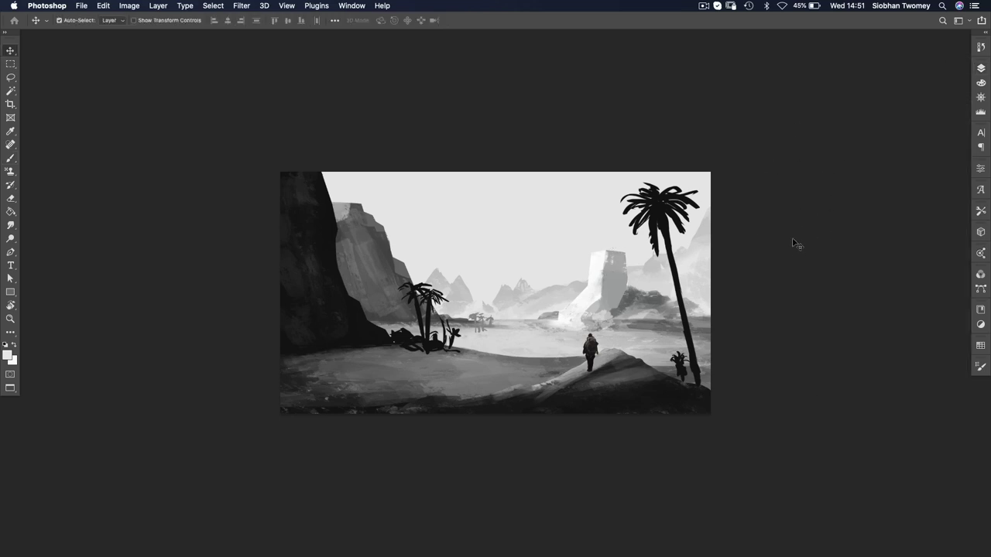